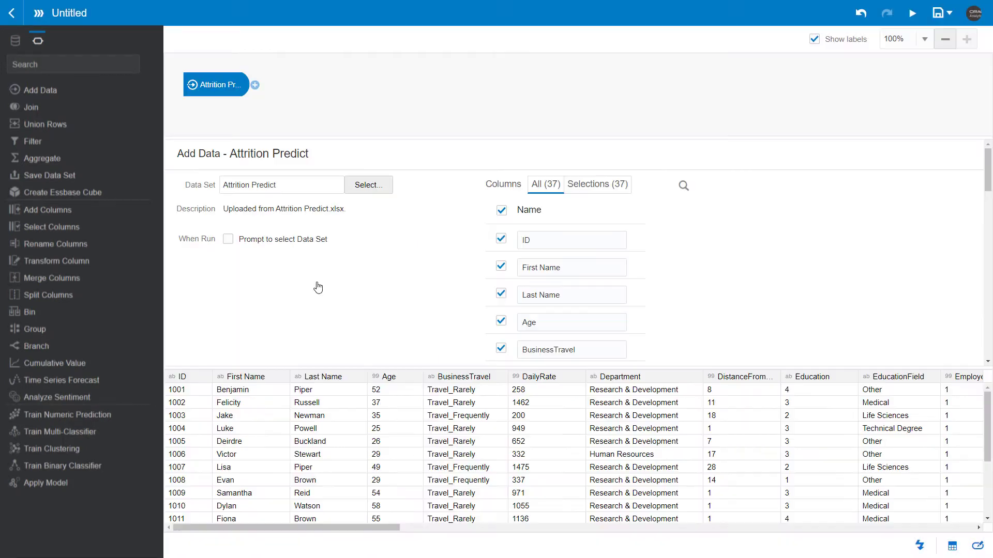
Add an Apply Model step after the Attrition Predict data, using the Naive Bayes - Attrition Train Model.
click(254, 87)
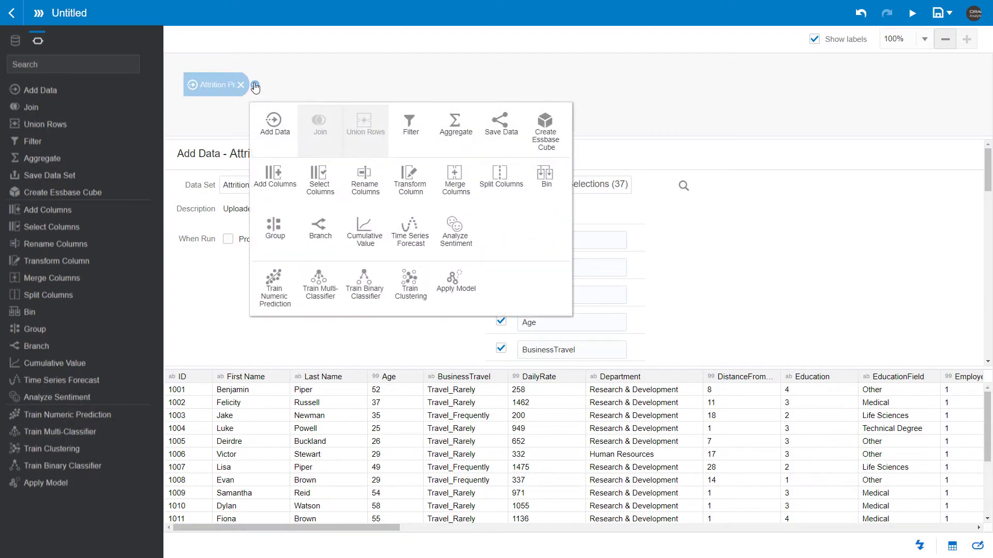
click(458, 285)
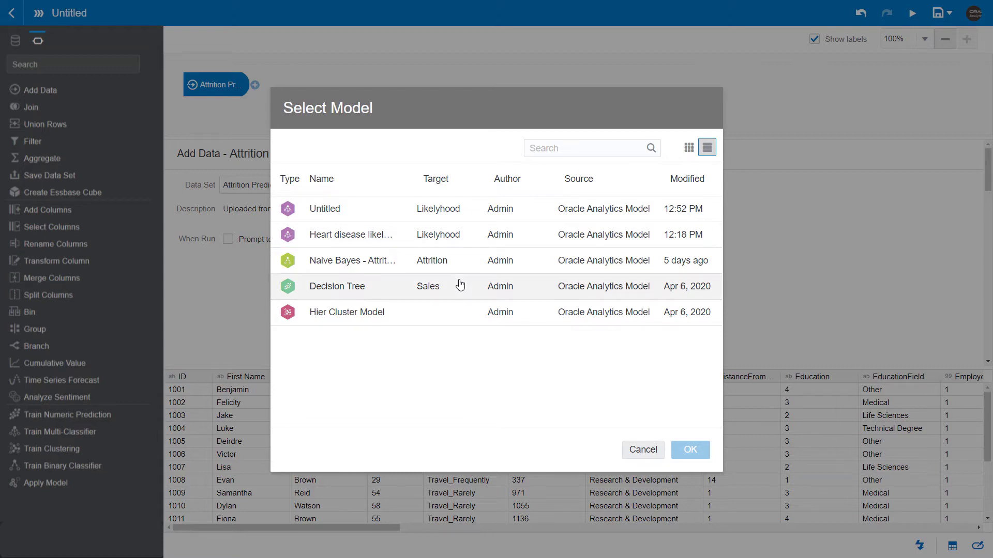
double_click(367, 259)
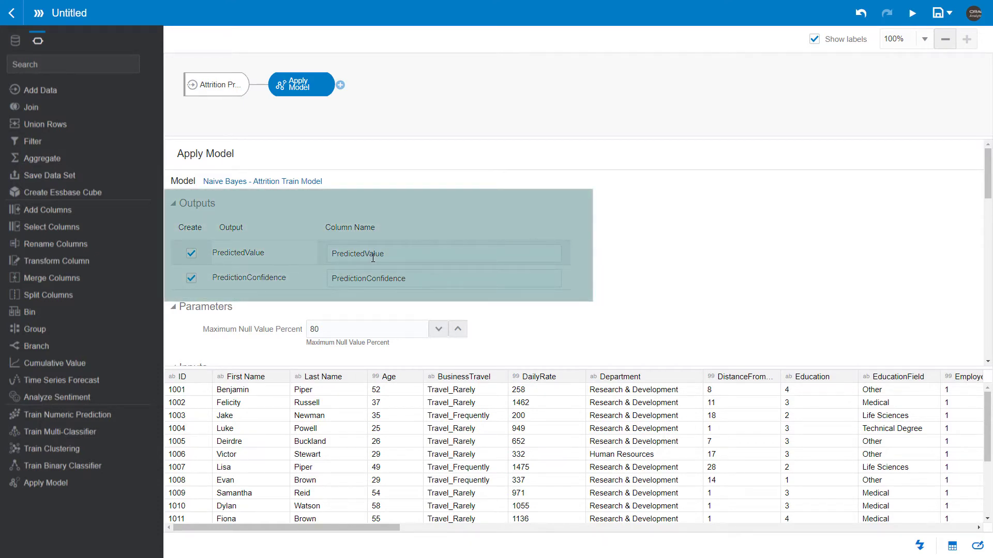
Rename the model's output columns to PredictedAttrition for the predicted value and PredictedConfidence for the prediction confidence.
drag(385, 253, 367, 251)
text(A)
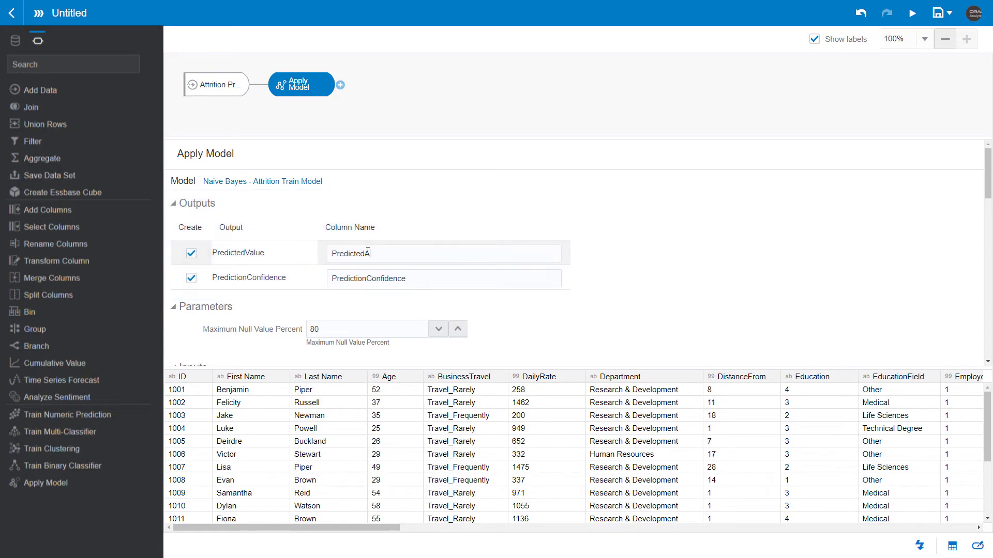
text(ttrition)
click(367, 280)
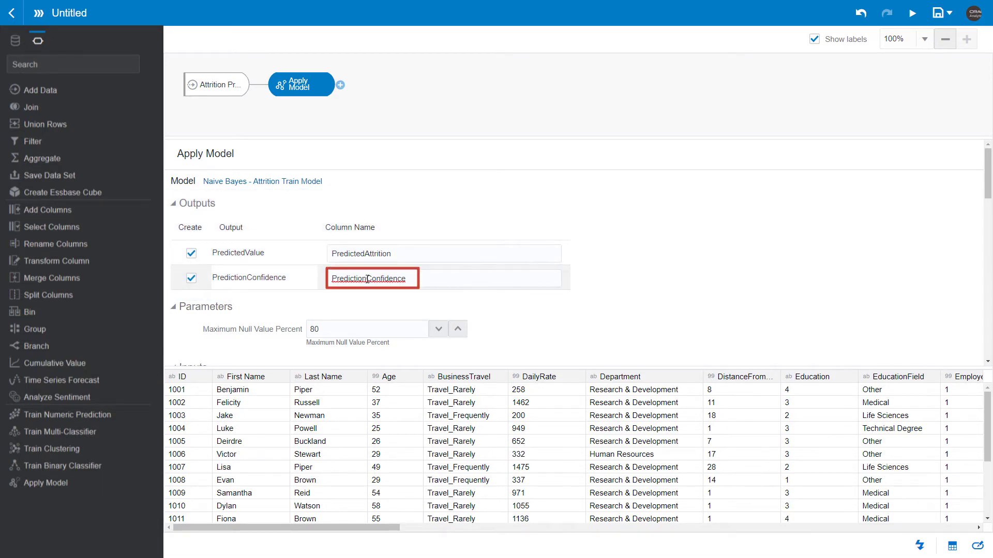
key(BackSpace)
key(BackSpace)
key(BackSpace)
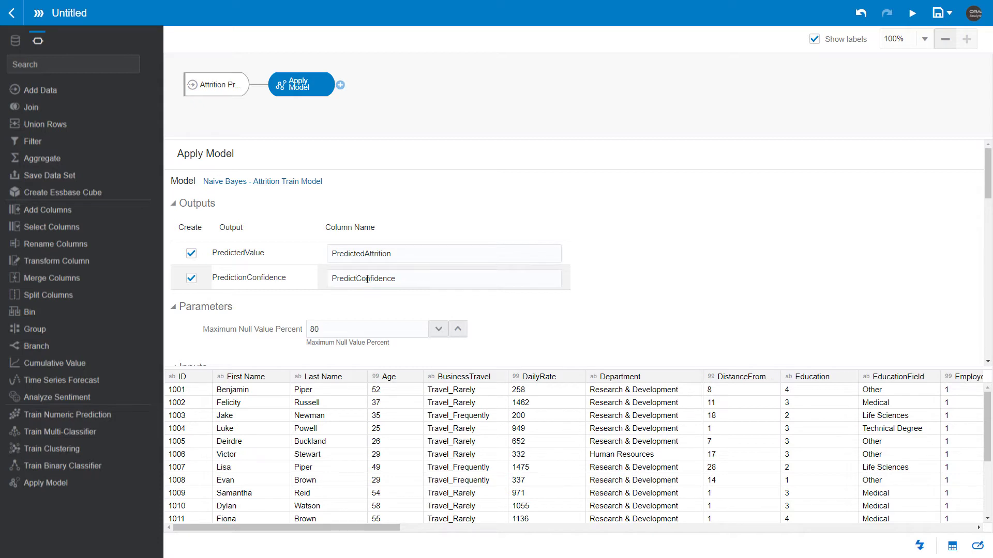
text(ed)
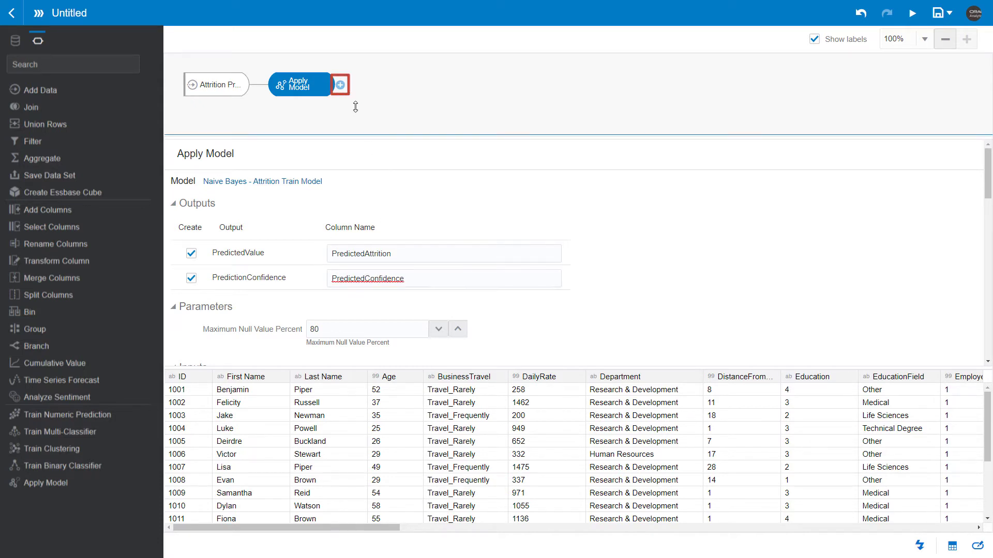
Add a Save Data step after Apply Model and name its output data set Attrition Predicted Data.
click(341, 85)
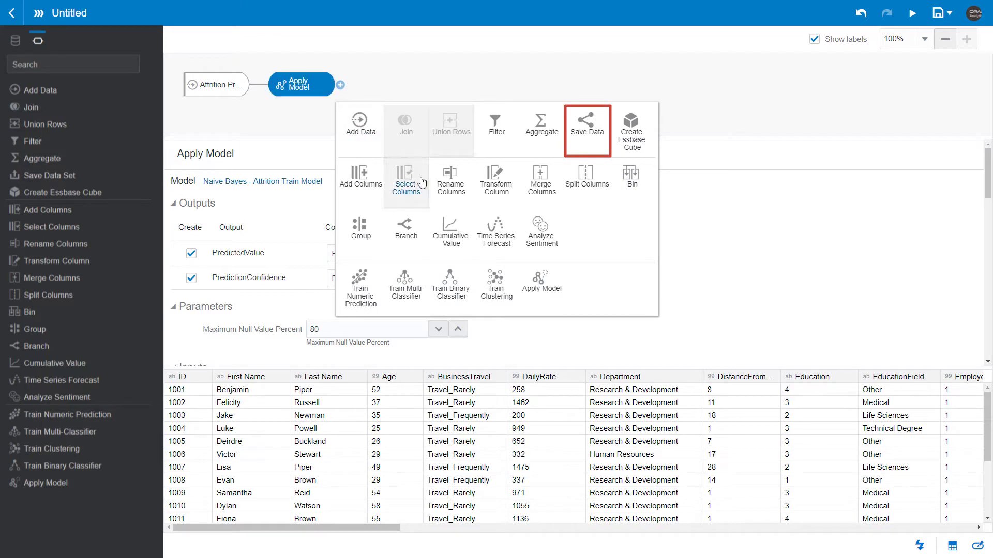
click(579, 136)
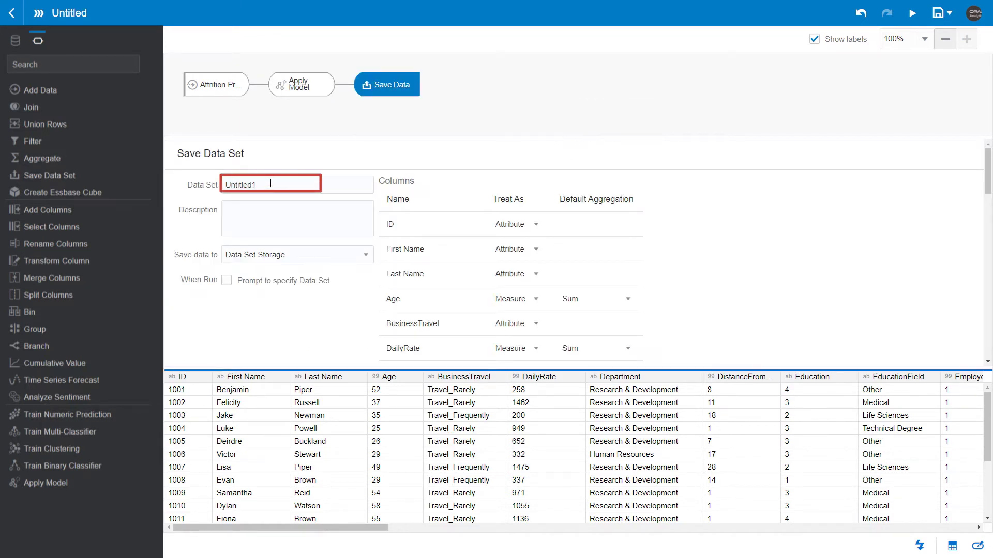
double_click(252, 184)
text(Attritio)
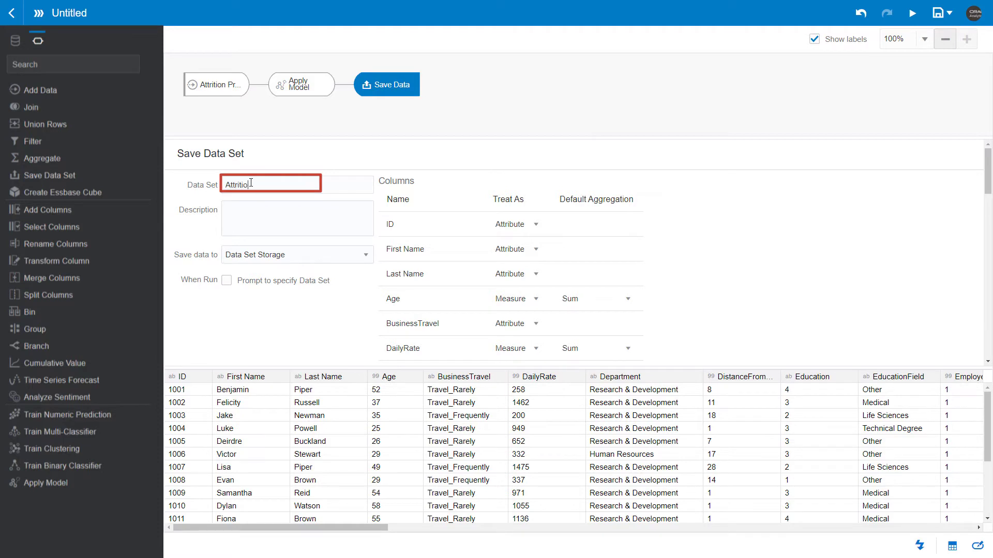
text(n Predicted Data)
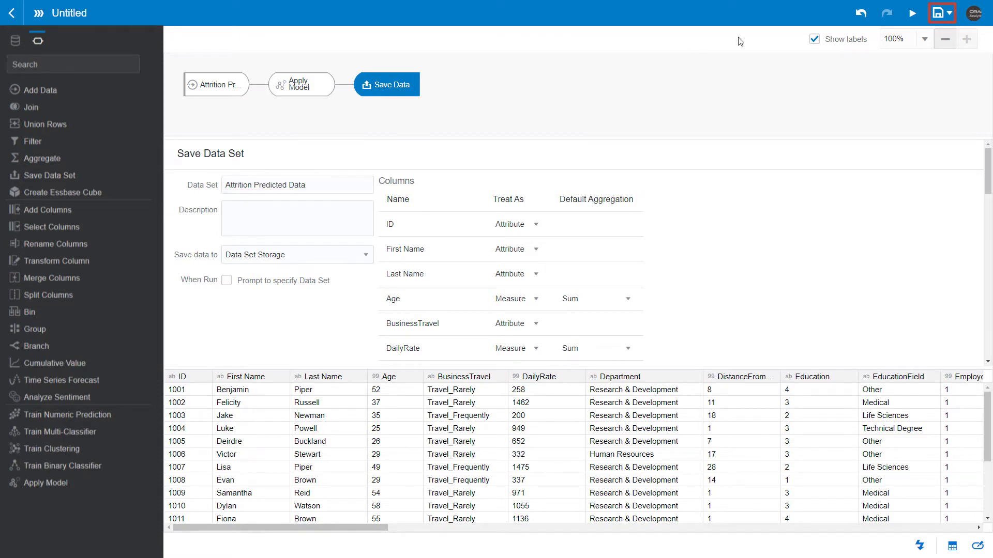
Save the data flow as Attrition Predicted Data and run it.
click(937, 17)
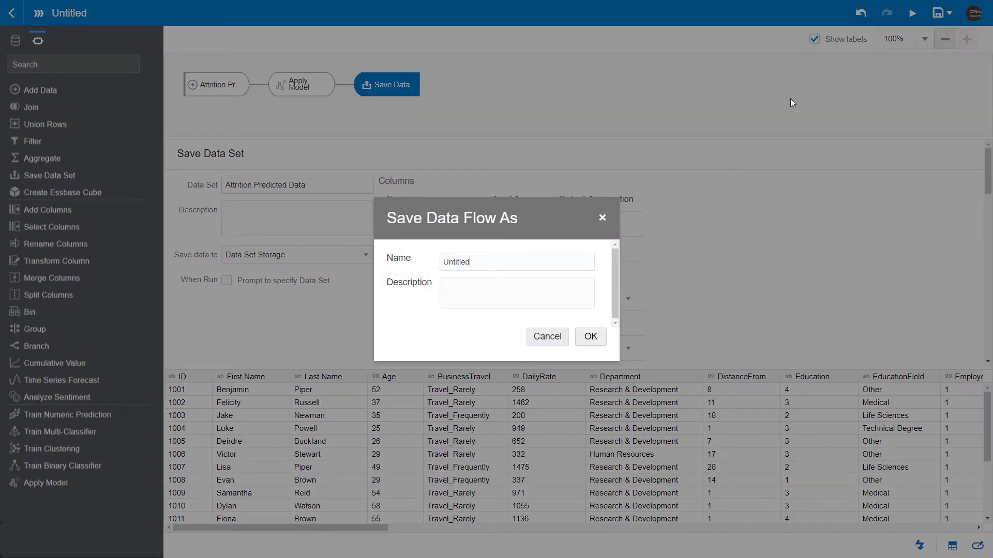
click(509, 261)
double_click(459, 262)
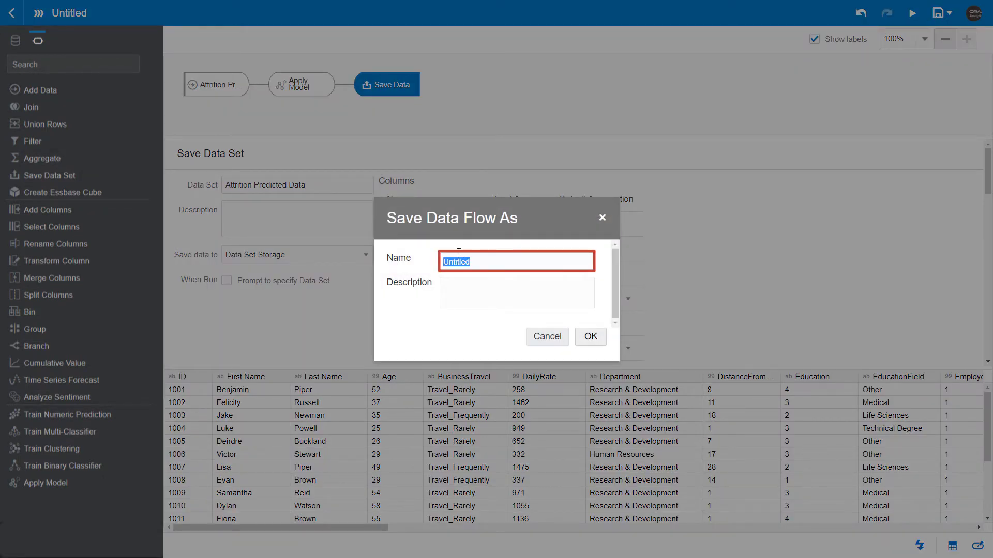
key(BackSpace)
text(Attrition Predicted Data)
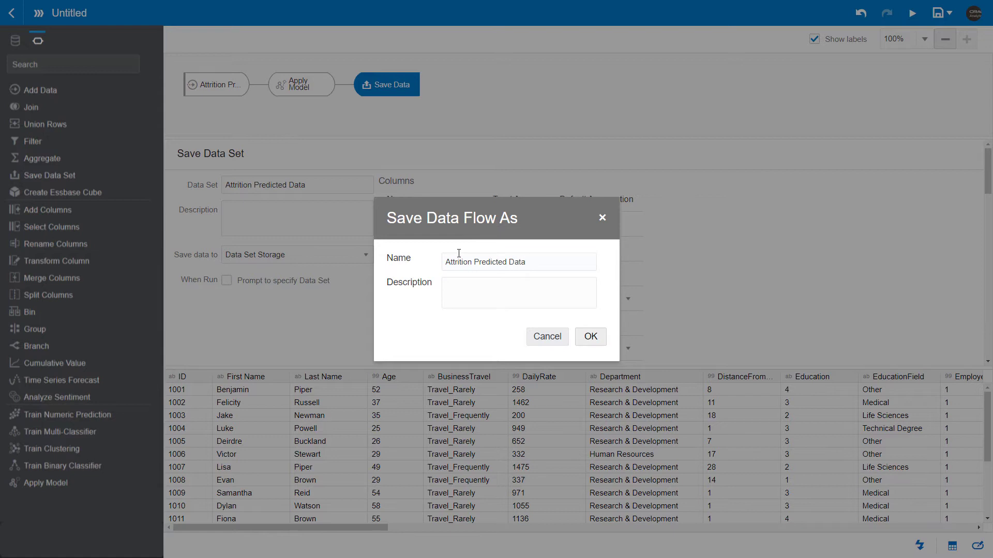
click(591, 337)
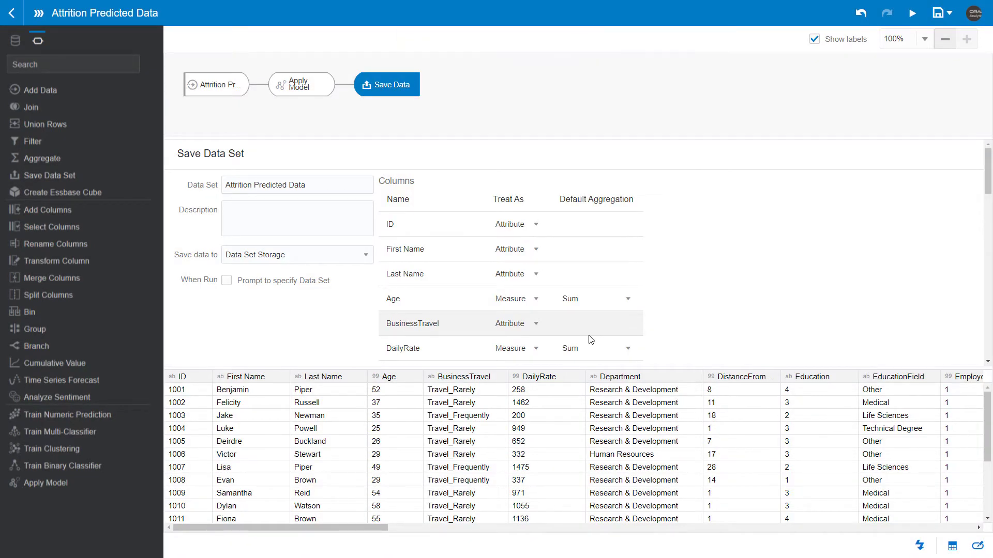
click(913, 16)
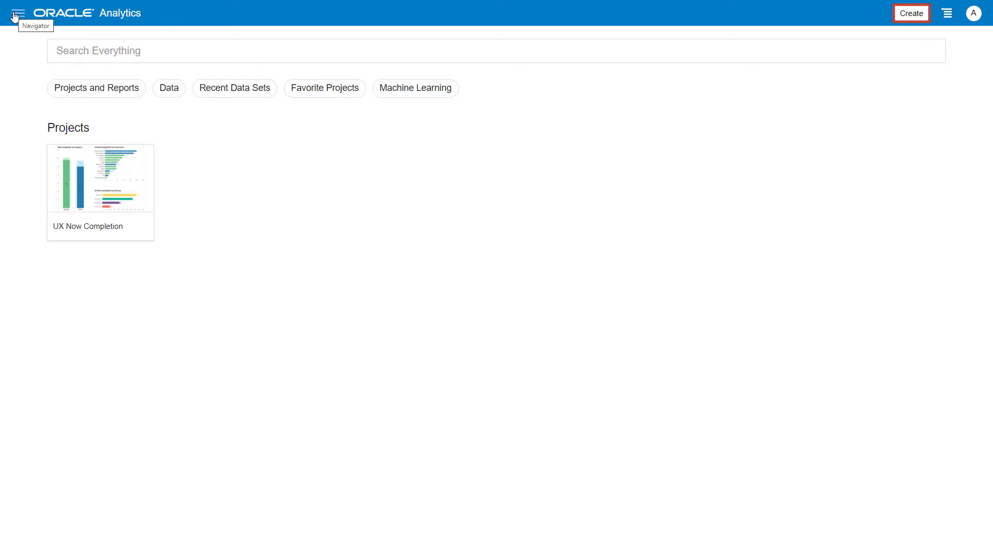
Create a project based on the Attrition Predicted Data data set.
click(910, 14)
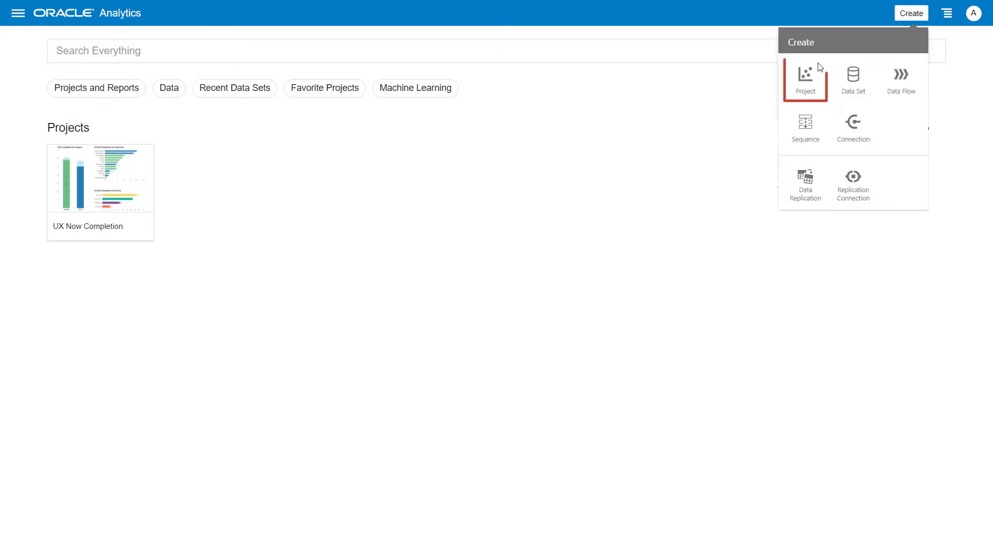
click(798, 72)
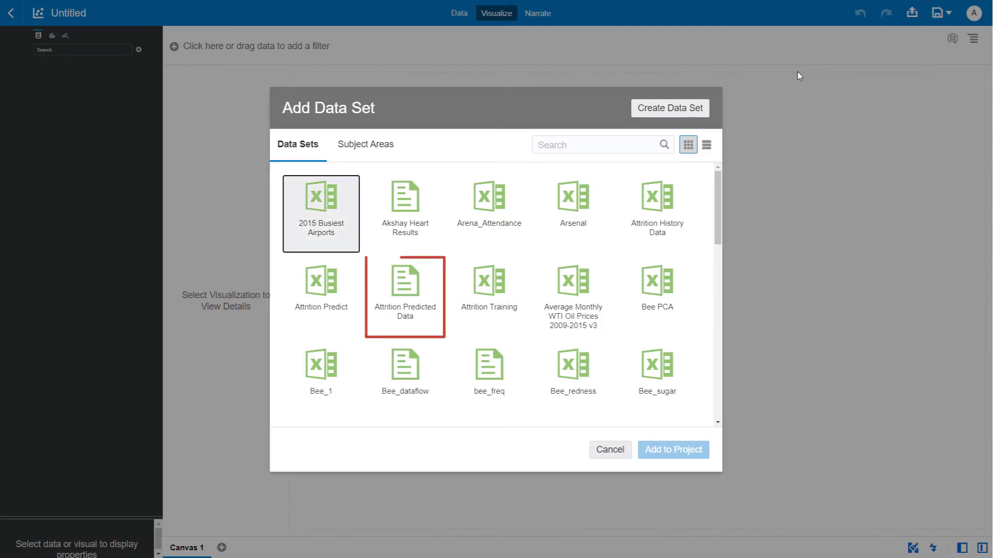
click(414, 308)
double_click(414, 309)
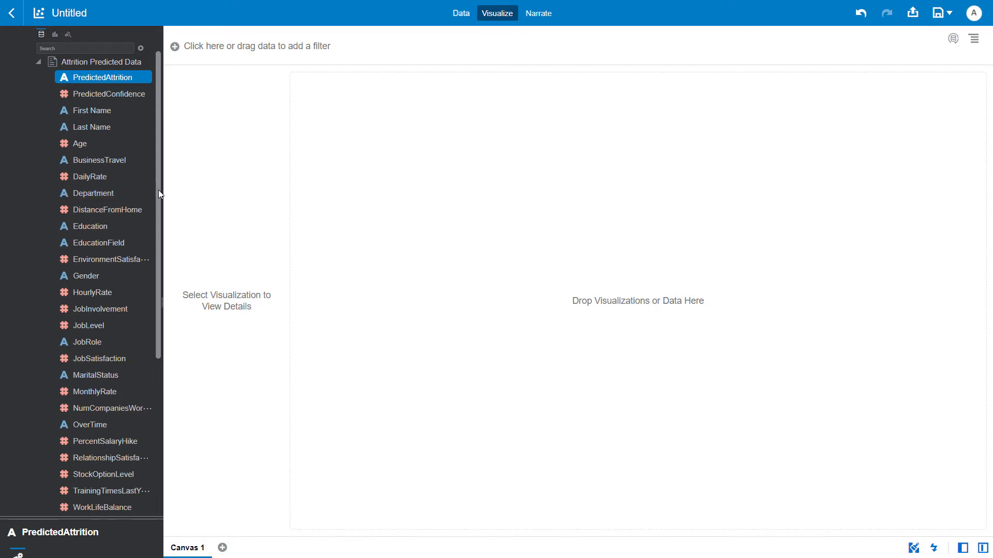
Place EmployeeCount on the canvas as a tile and filter the canvas to PredictedAttrition Yes.
drag(159, 190, 328, 222)
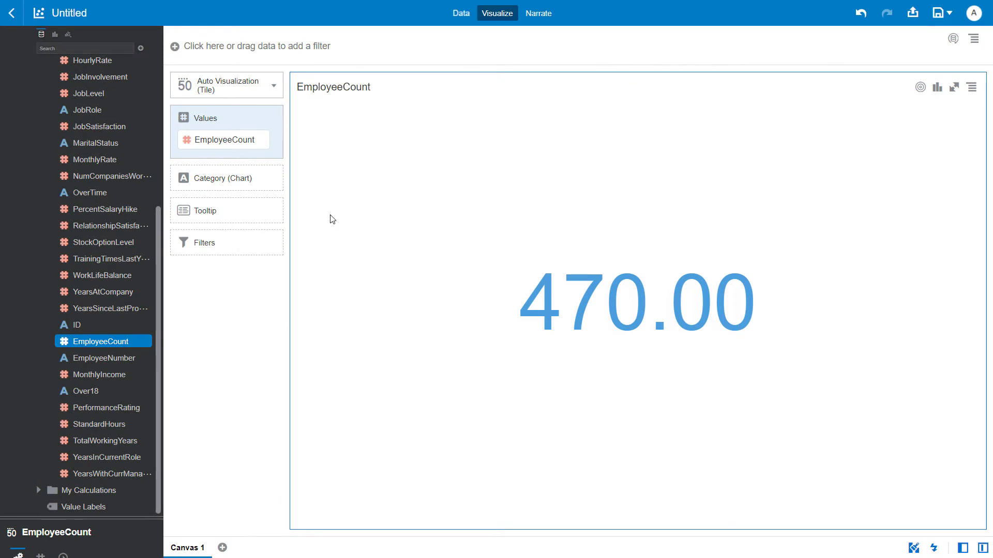
scroll(158, 171, up, 2)
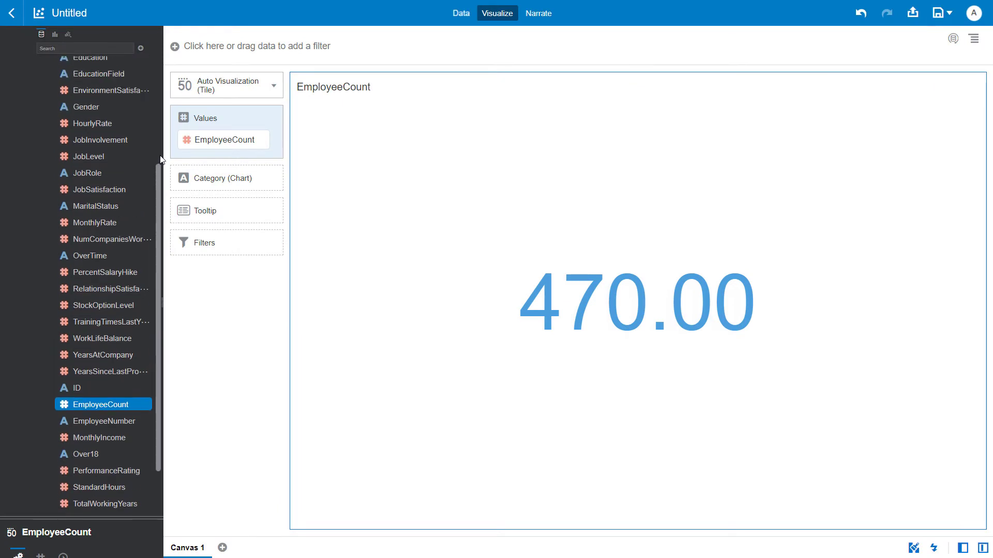
scroll(157, 171, up, 5)
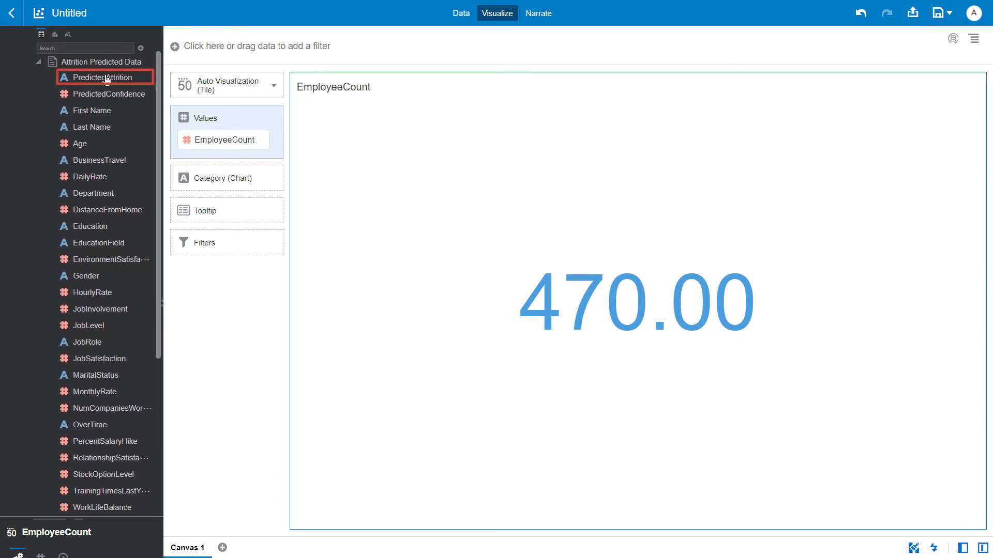
drag(106, 78, 239, 48)
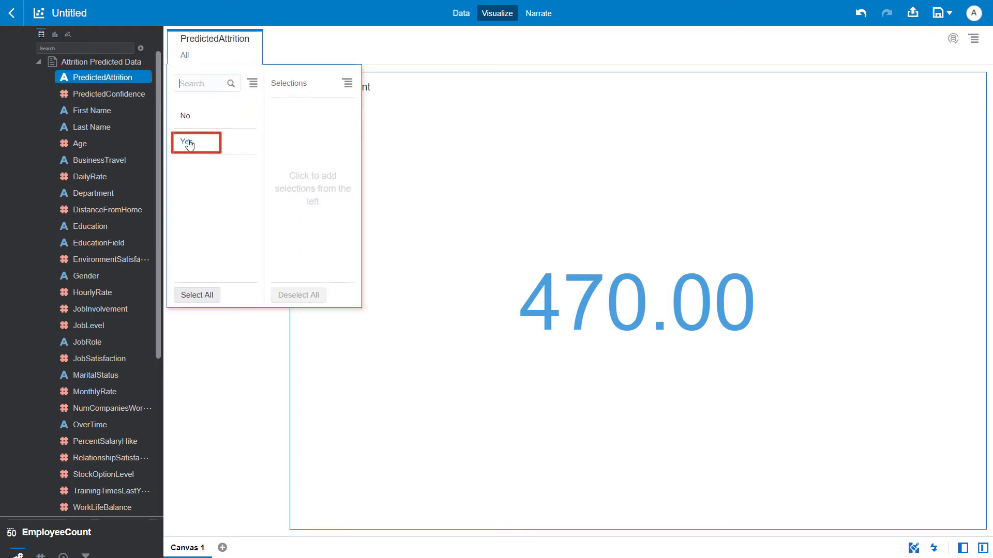
click(189, 144)
click(266, 337)
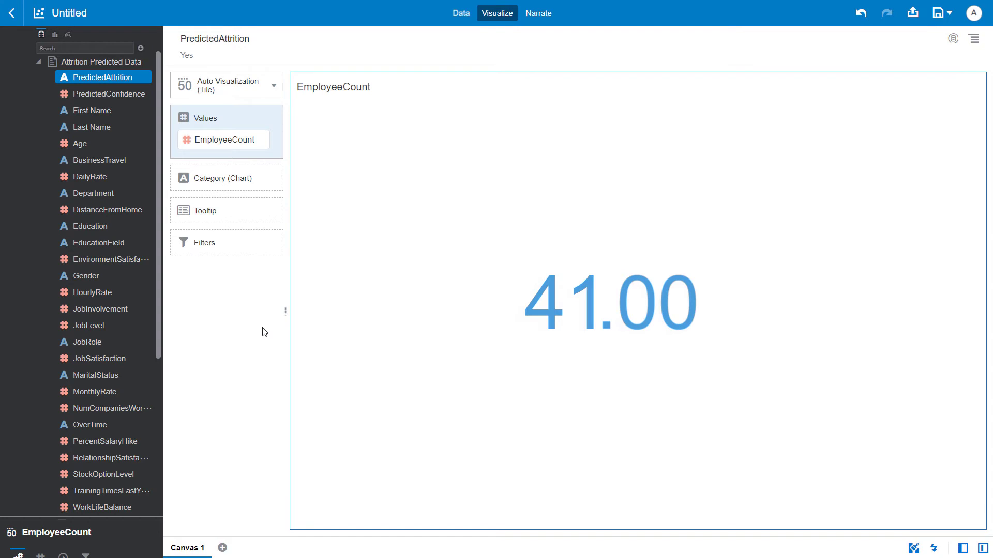
Create a pivot table from First Name, Last Name, PredictedAttrition, PredictedConfidence and EmployeeNumber.
ctrl+click(101, 109)
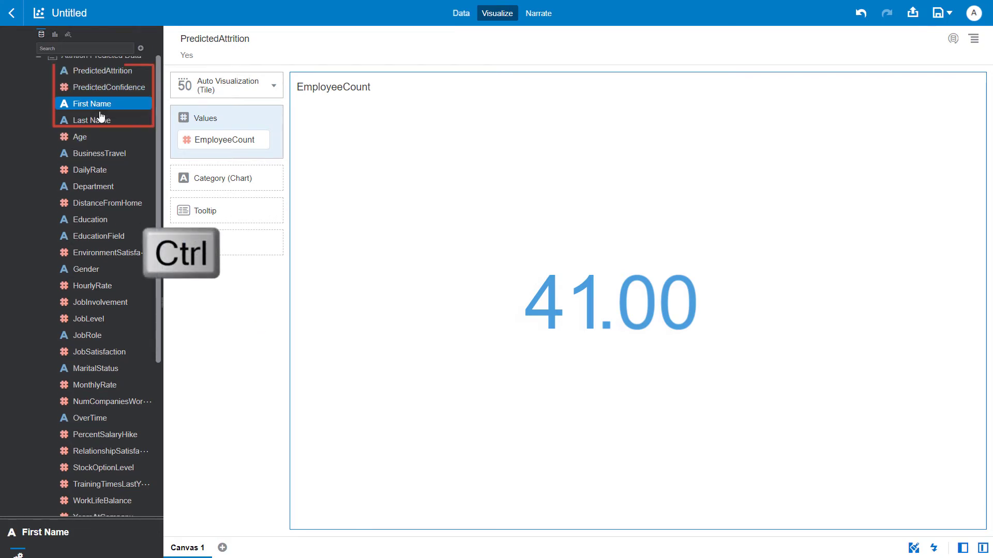
ctrl+click(106, 121)
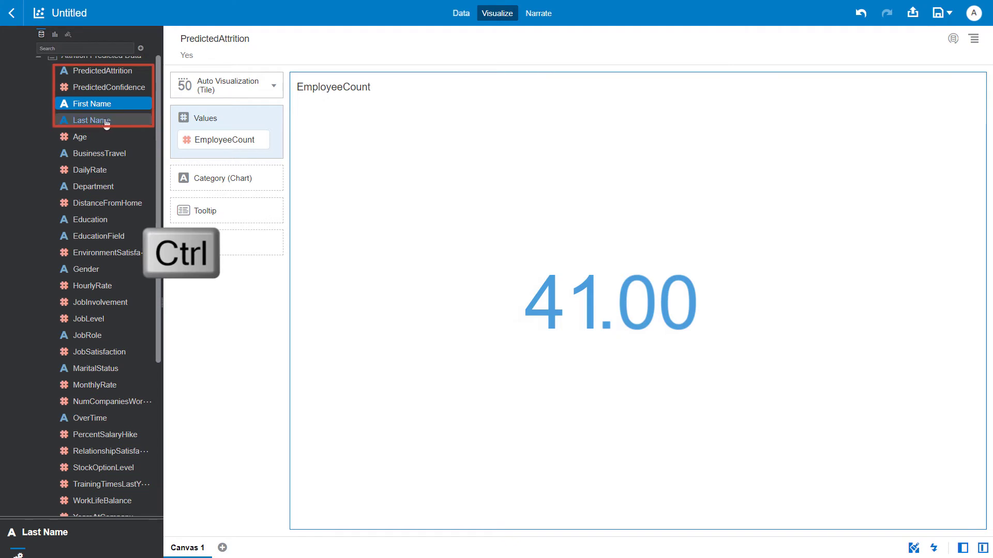
ctrl+click(103, 74)
ctrl+click(106, 88)
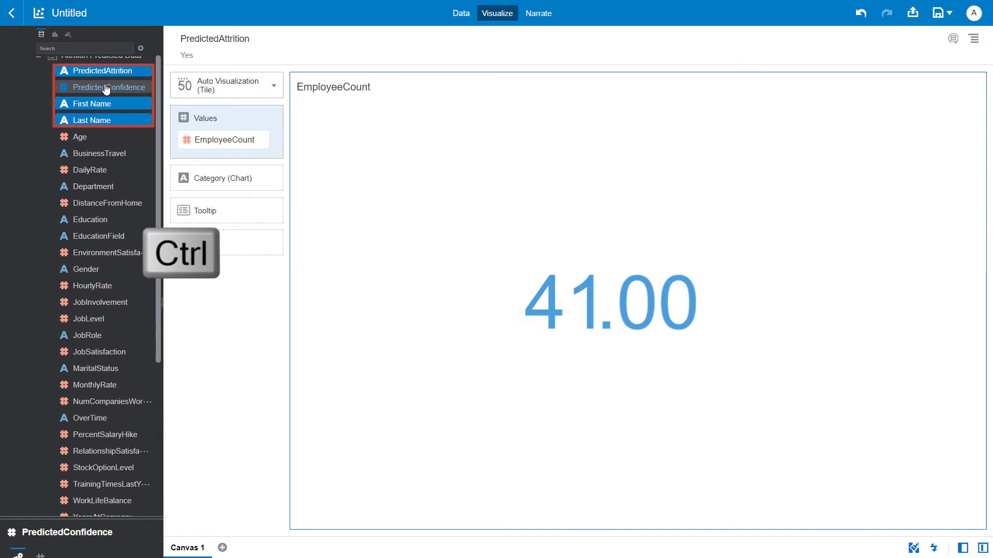
scroll(106, 89, down, 4)
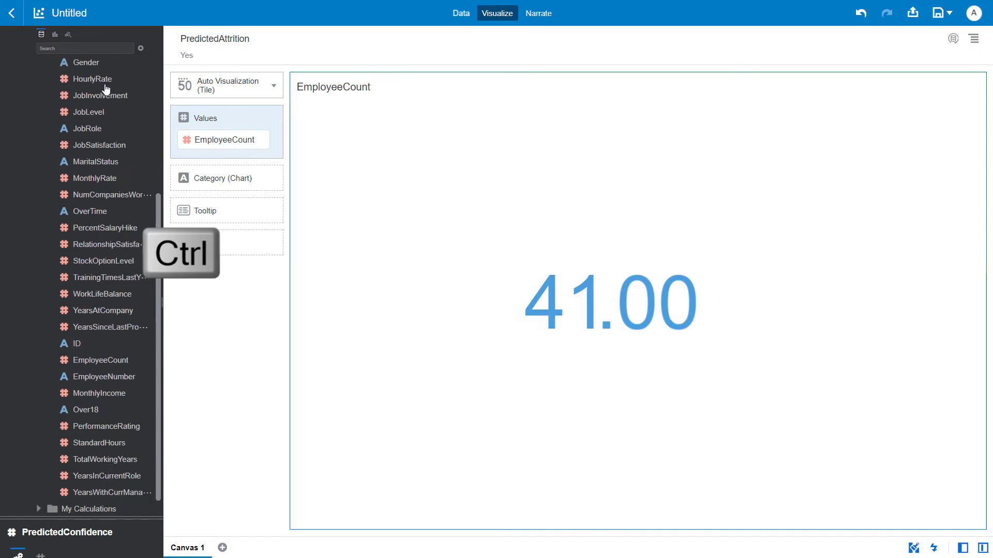
click(110, 377)
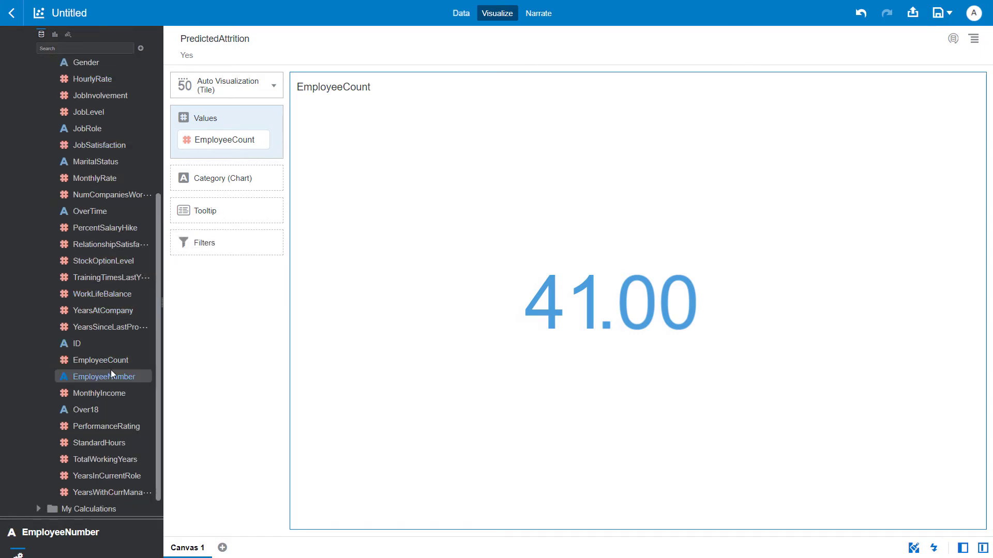
right_click(112, 373)
click(164, 400)
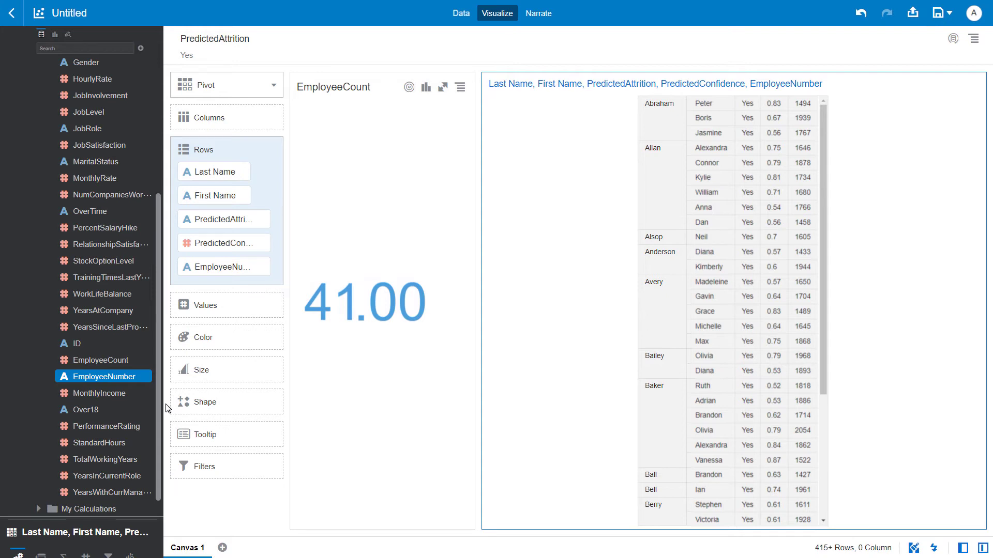
Add a donut chart of EmployeeCount by Department across the canvas below the tile and pivot table.
scroll(115, 163, up, 5)
click(37, 190)
scroll(38, 189, down, 2)
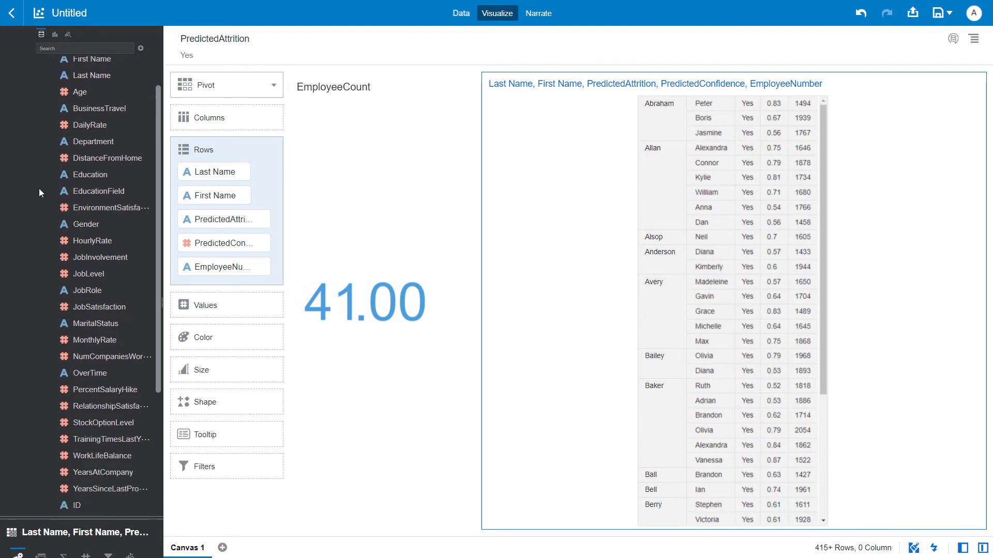
scroll(38, 189, up, 2)
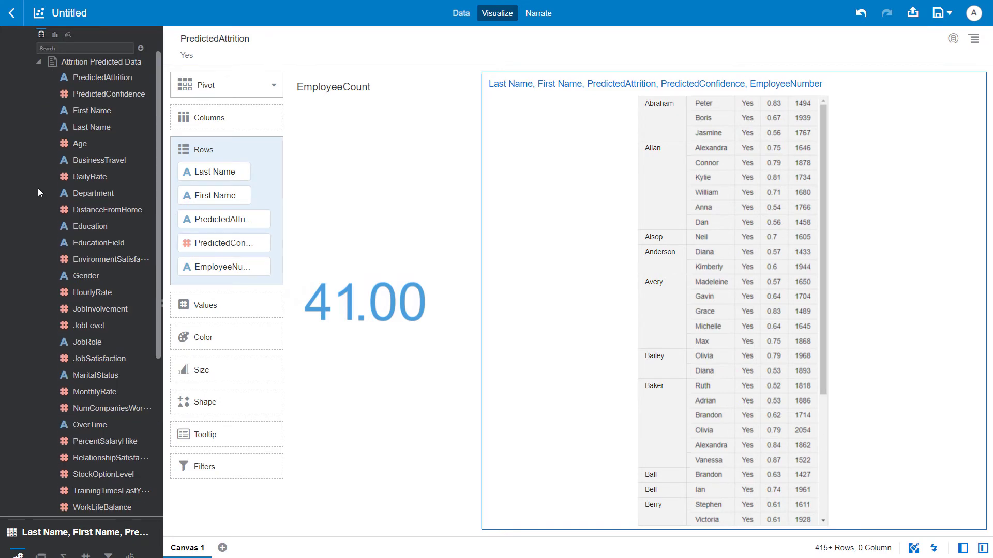
scroll(44, 207, down, 3)
ctrl+click(100, 420)
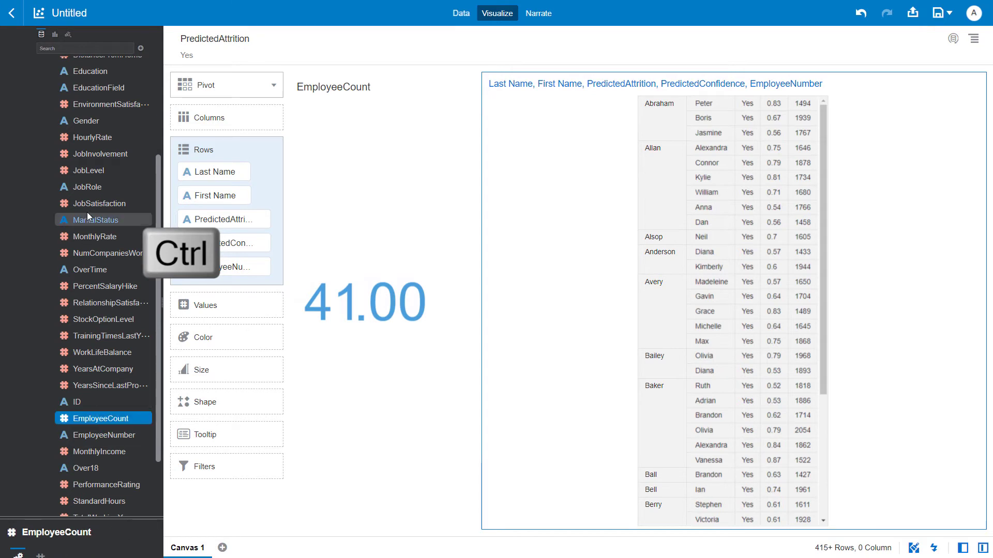
scroll(87, 212, up, 2)
click(92, 145)
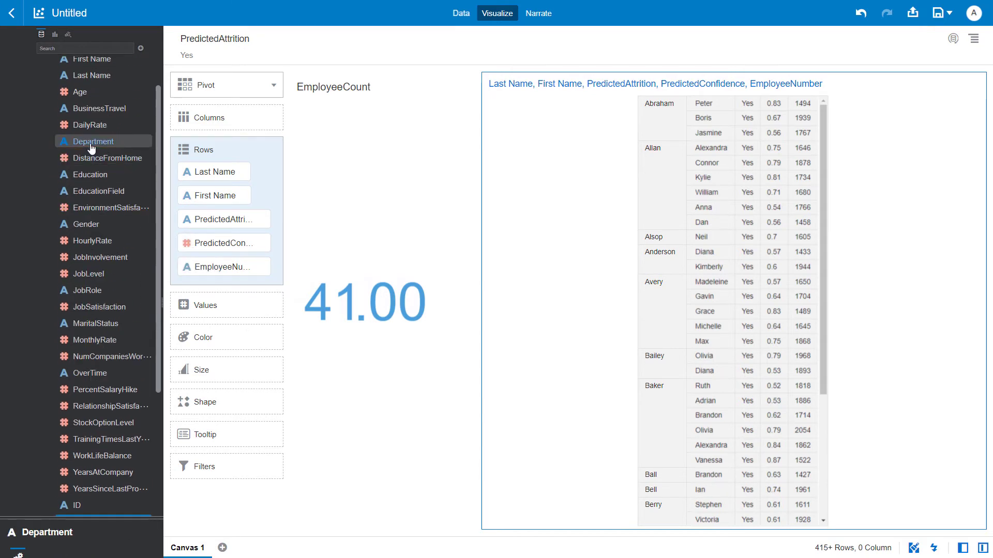
drag(91, 147, 471, 537)
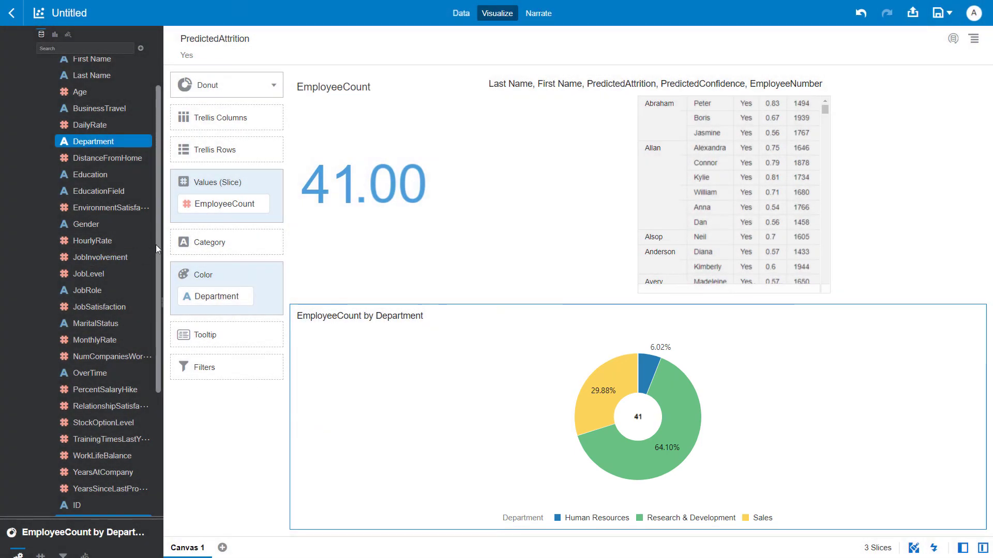
Run Explain on the PredictedAttrition attribute and look through its basic facts charts.
drag(157, 244, 151, 104)
right_click(94, 78)
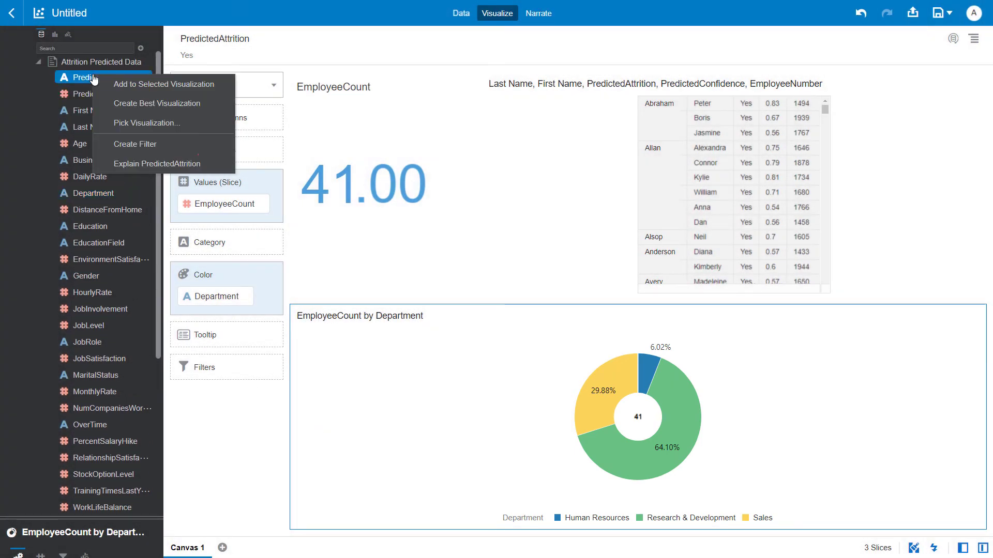
click(137, 164)
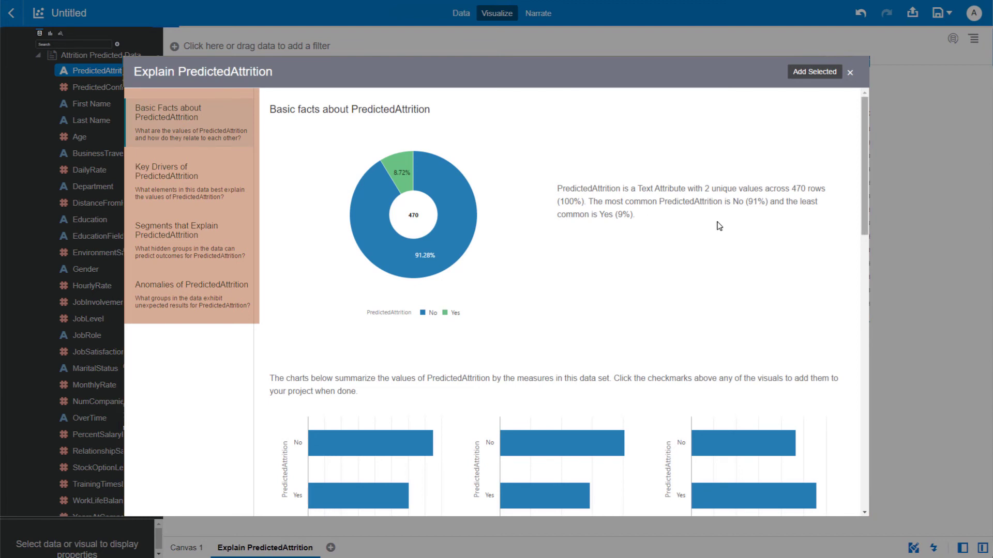
click(864, 240)
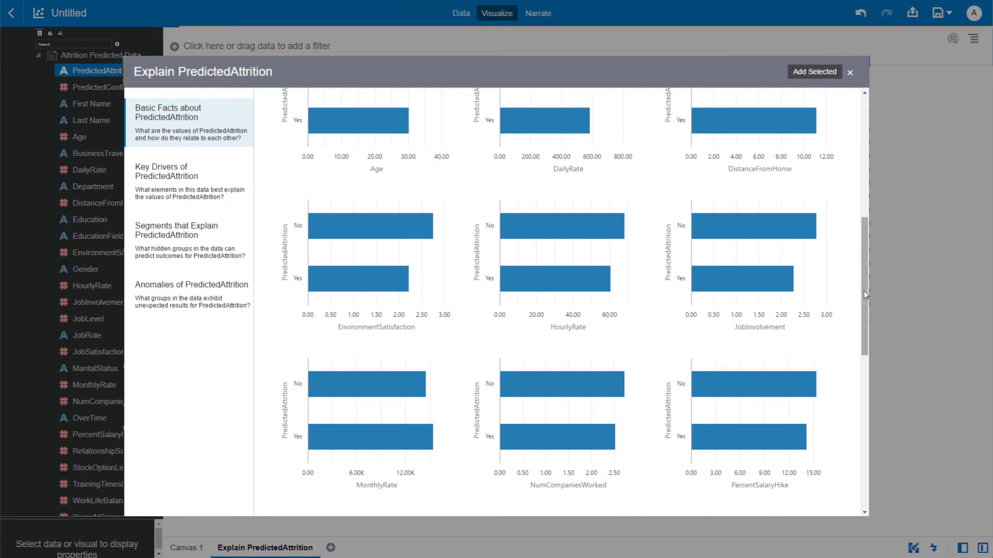
drag(863, 291, 864, 243)
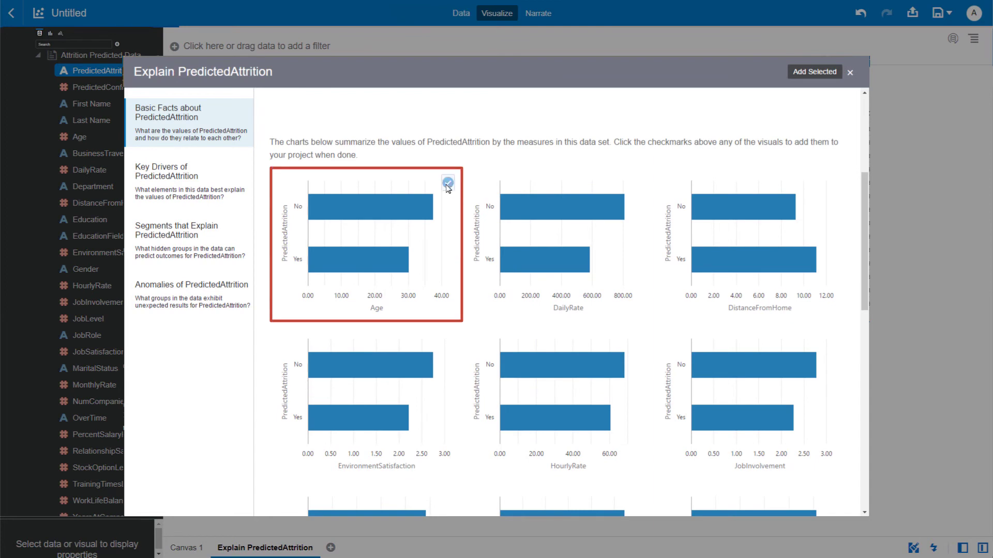
Select the Age, DailyRate and StockOptionLevel charts in the Explain results and add them to the project.
click(448, 183)
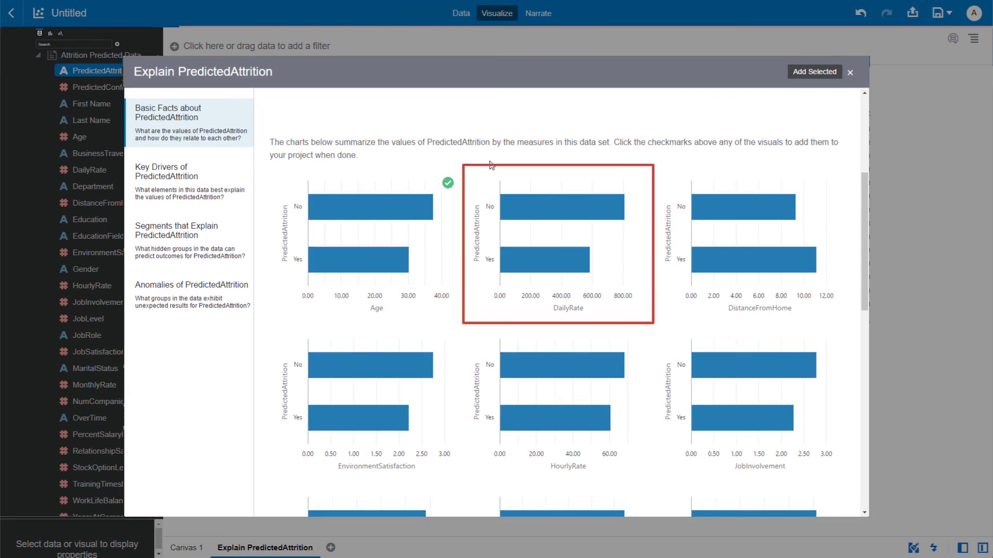
mouse_move(500, 162)
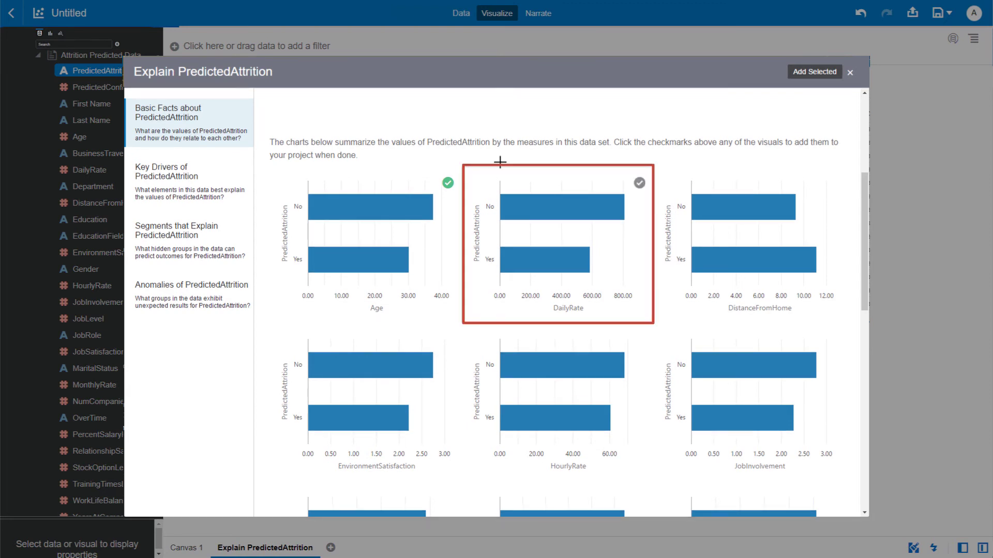
click(639, 184)
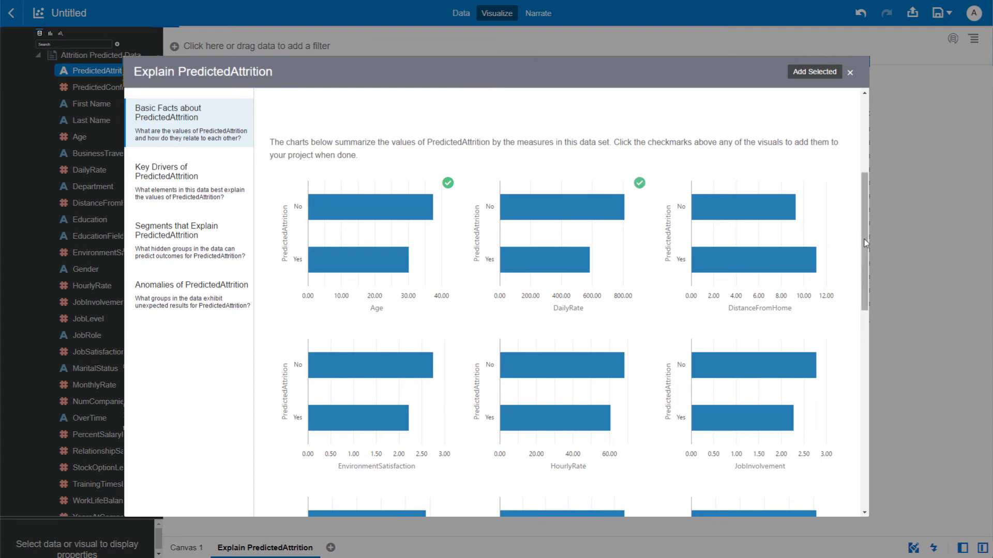
drag(866, 243, 860, 379)
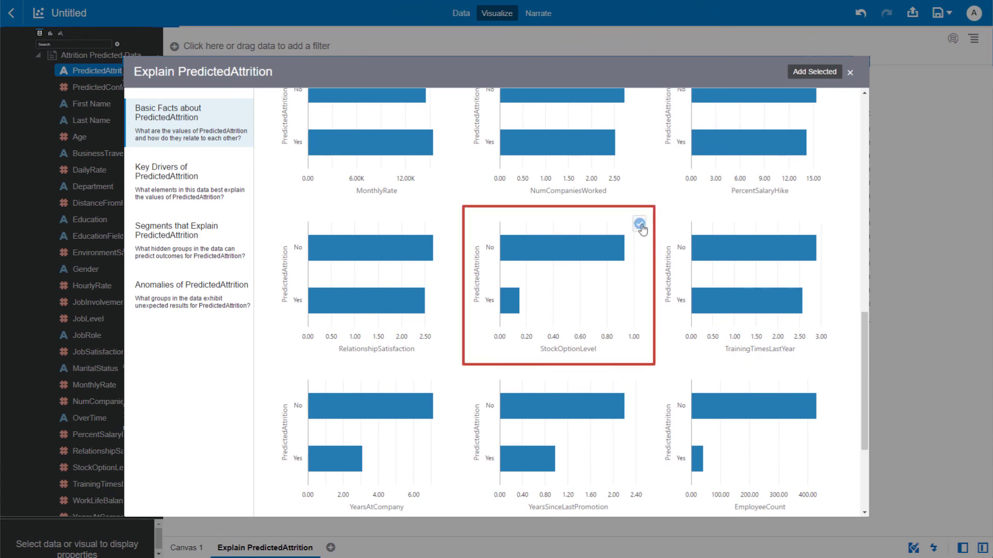
click(640, 226)
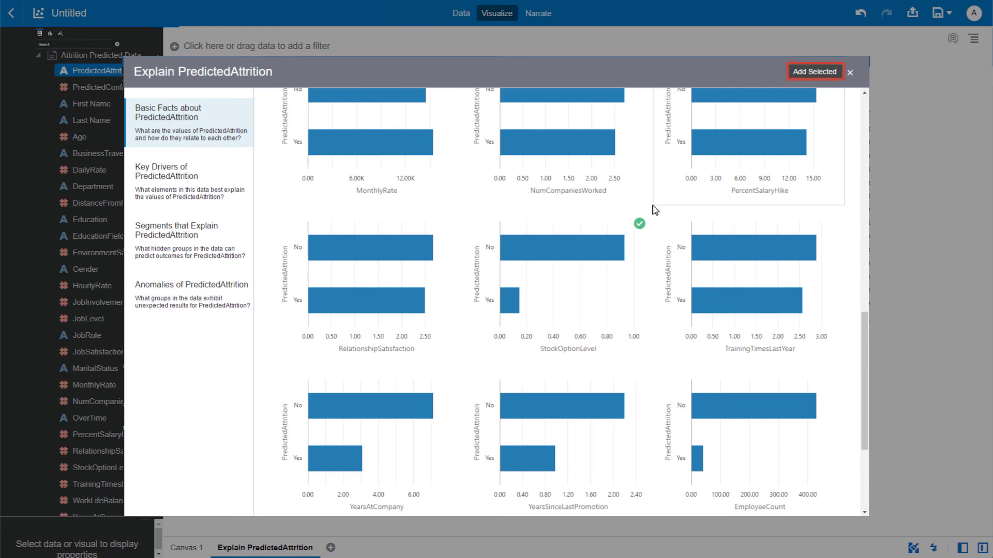
click(815, 71)
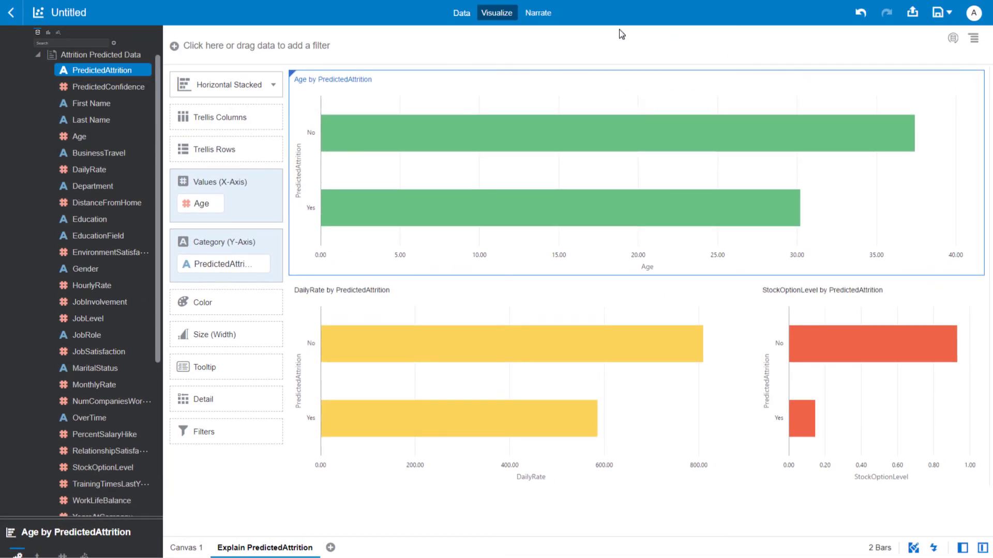
Add the Explain PredictedAttrition canvas to the story and place a new note beside the page title, above the Age chart.
click(534, 15)
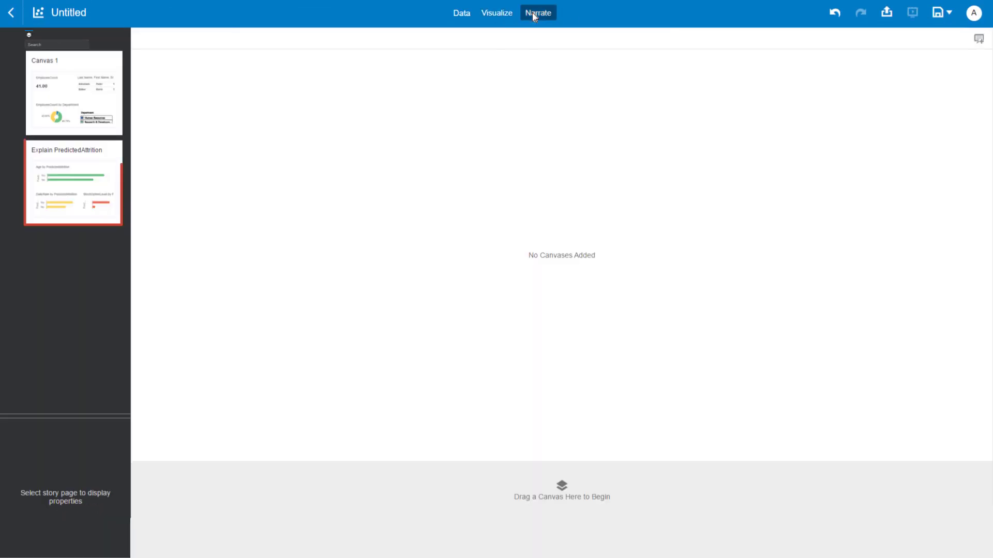
double_click(90, 163)
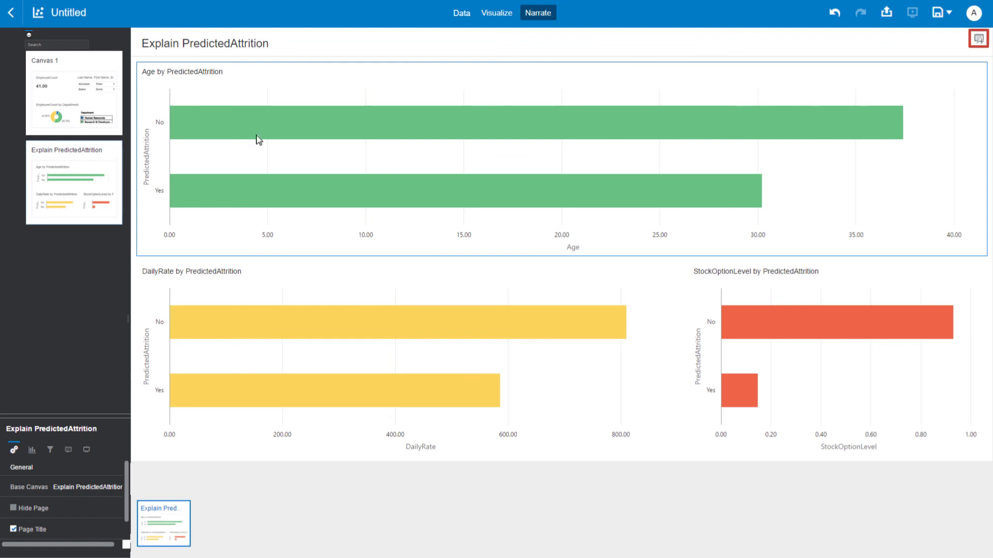
click(979, 39)
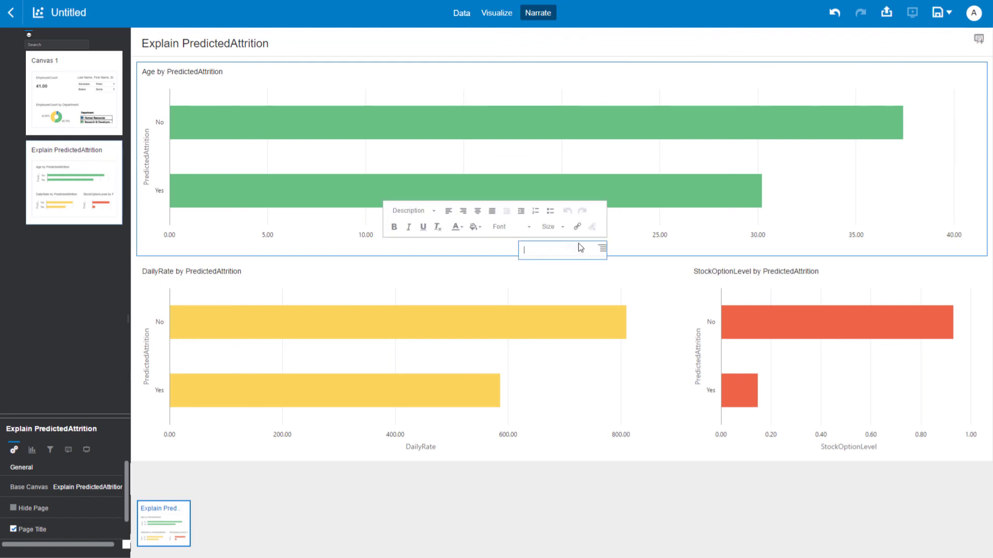
drag(499, 248, 286, 64)
Write "Attrition factors to evaluate include age, daily rate, and stock option vesting percentage." in the note.
click(310, 66)
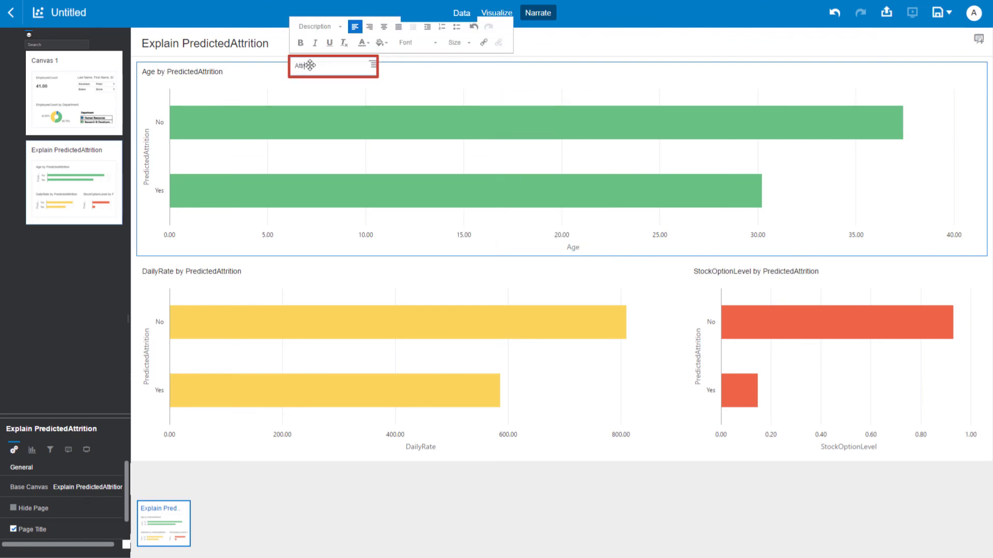
text(inc)
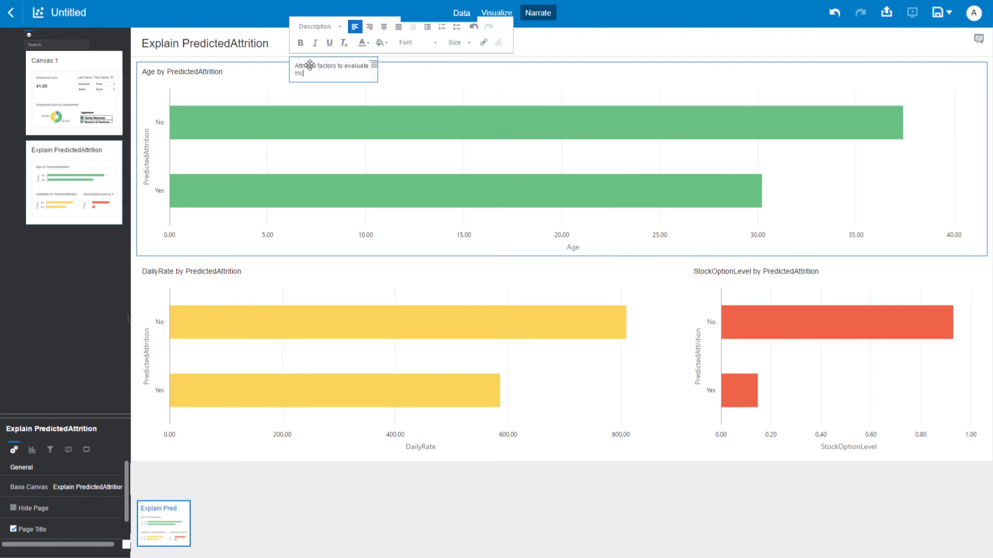
text(lude age, daily rate, and stock option)
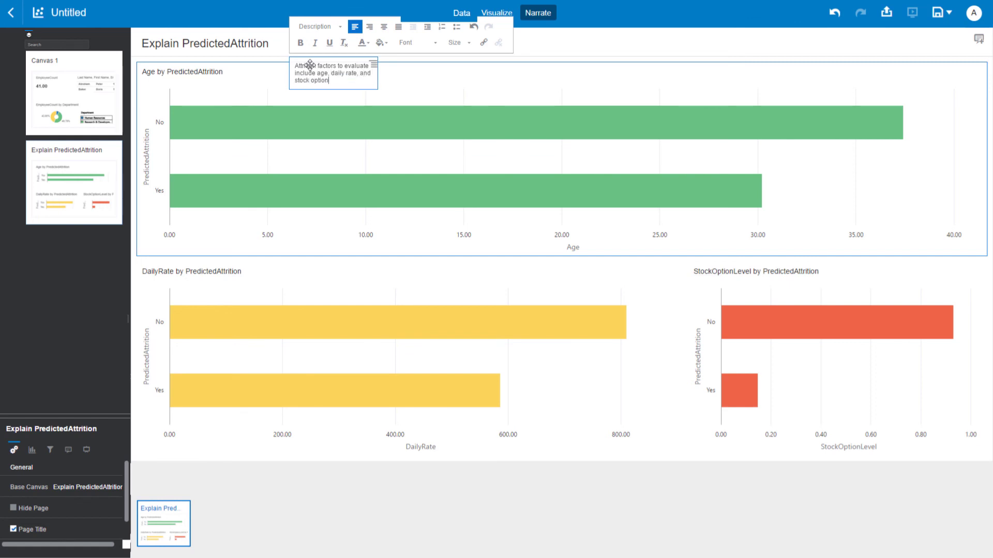
text( vesting percentage.)
Widen the note box, justify its text and reduce the box height to fit two lines.
drag(378, 84, 496, 84)
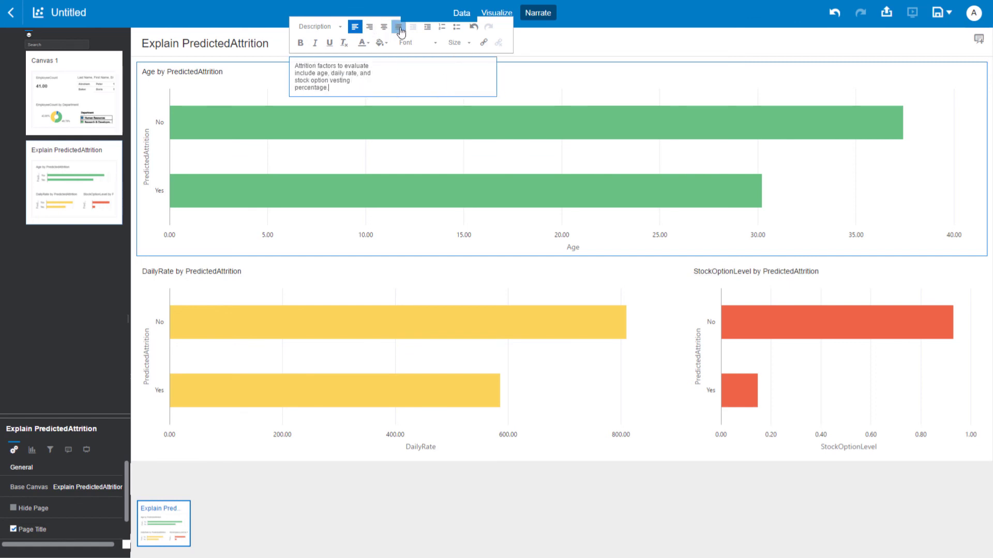
click(399, 28)
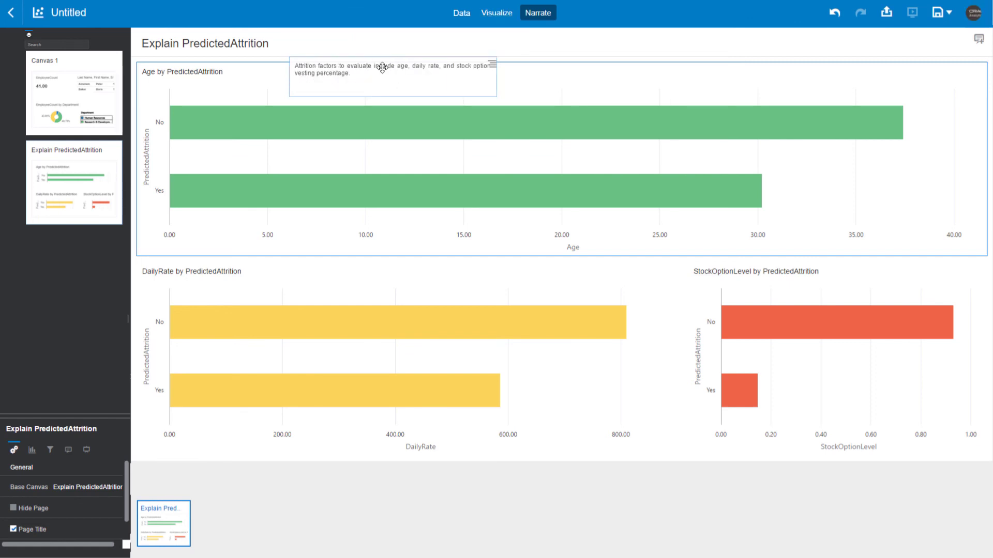
drag(374, 96, 373, 83)
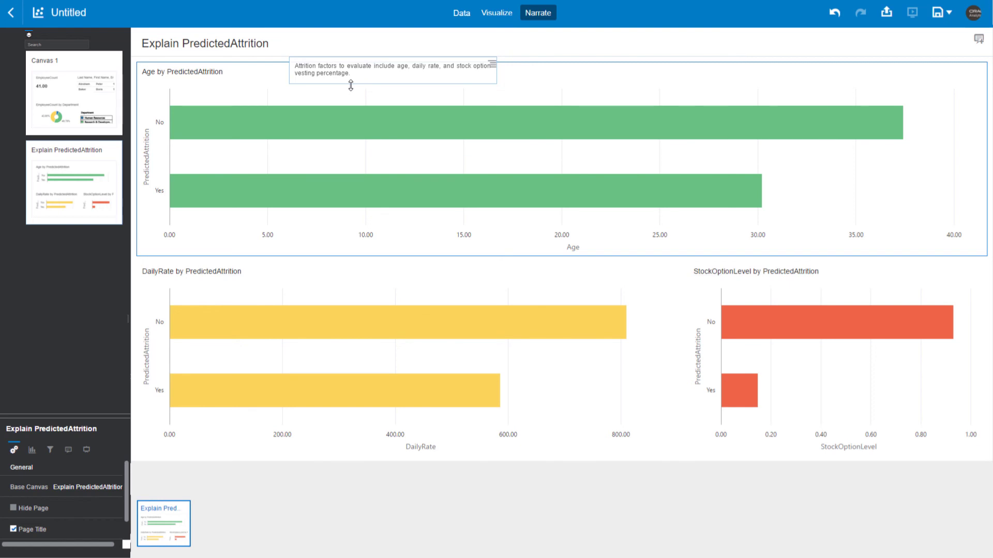